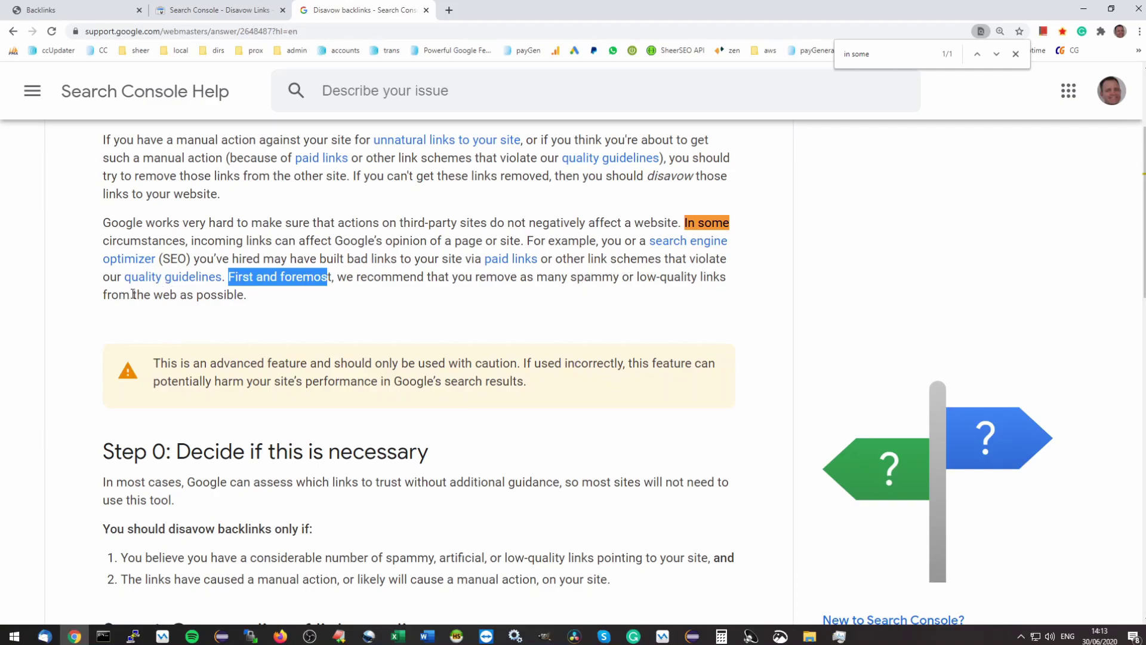
Examine the toxic backlinks of sheerseo.com and the beach volleyball domain, including the issues flagged for the links.
{"action": "key", "text": "ctrl+shift+Tab"}
{"action": "key", "text": "alt+Left"}
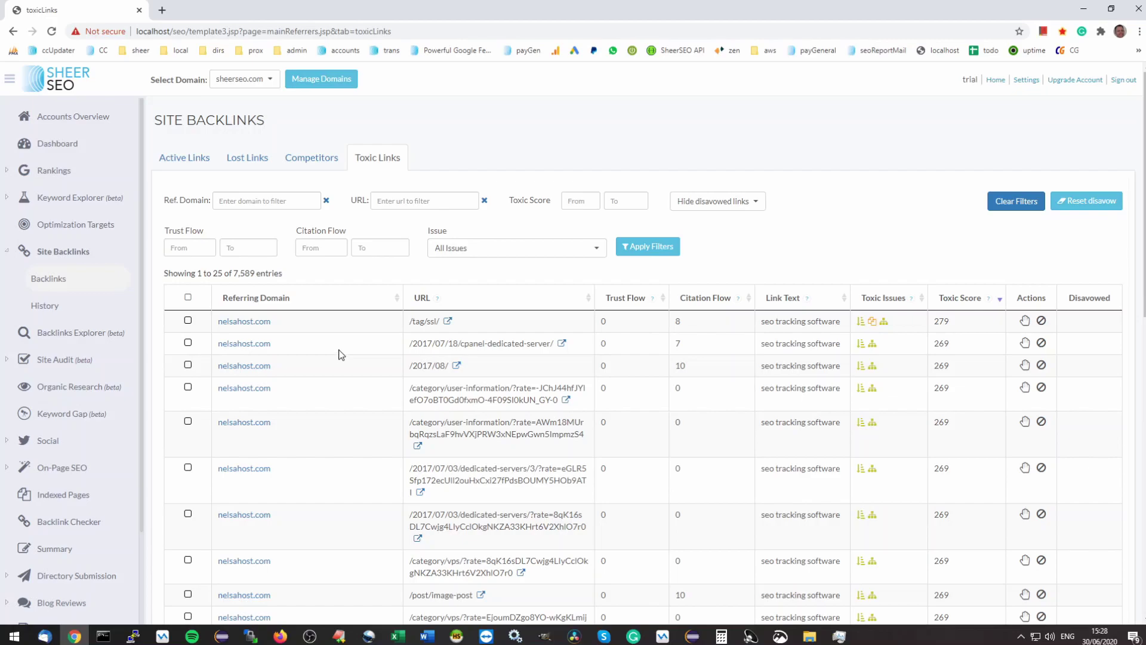
{"action": "scroll", "coordinate": [298, 304], "scroll_direction": "down", "scroll_amount": 1}
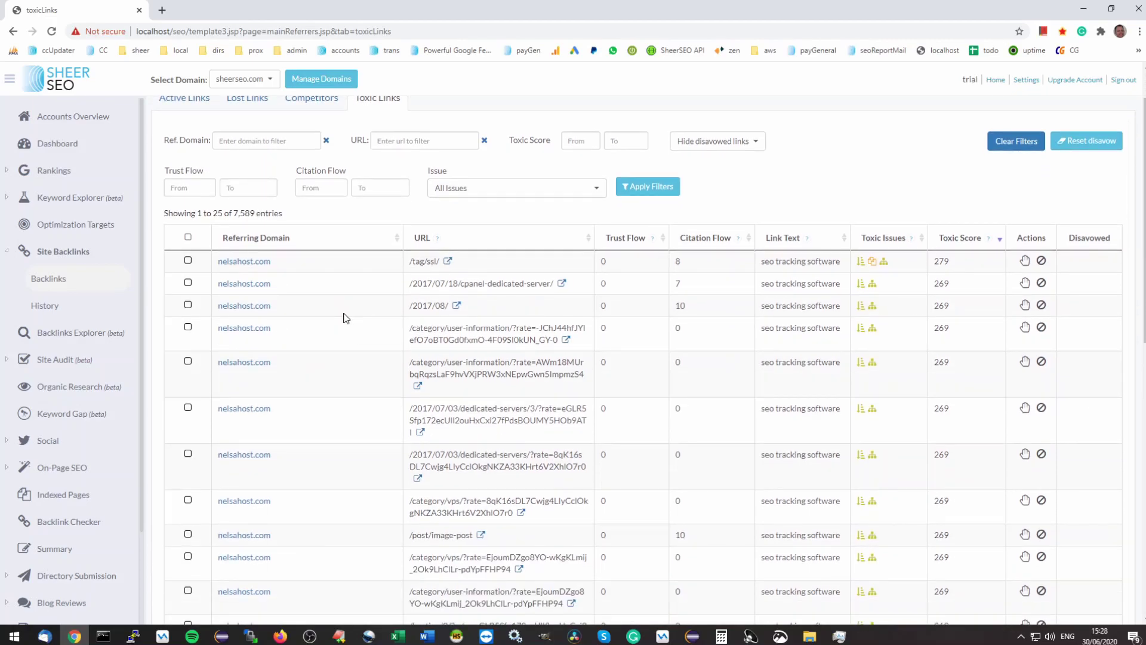
{"action": "scroll", "coordinate": [345, 317], "scroll_direction": "down", "scroll_amount": 3}
{"action": "scroll", "coordinate": [665, 410], "scroll_direction": "up", "scroll_amount": 4}
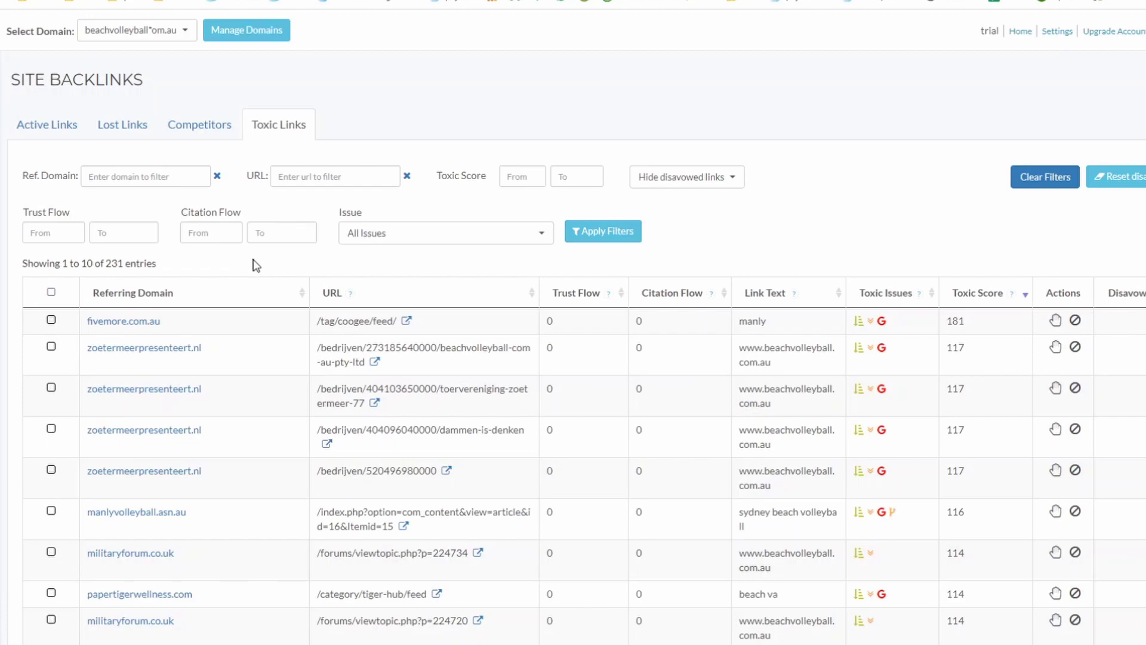
{"action": "scroll", "coordinate": [256, 265], "scroll_direction": "down", "scroll_amount": 1}
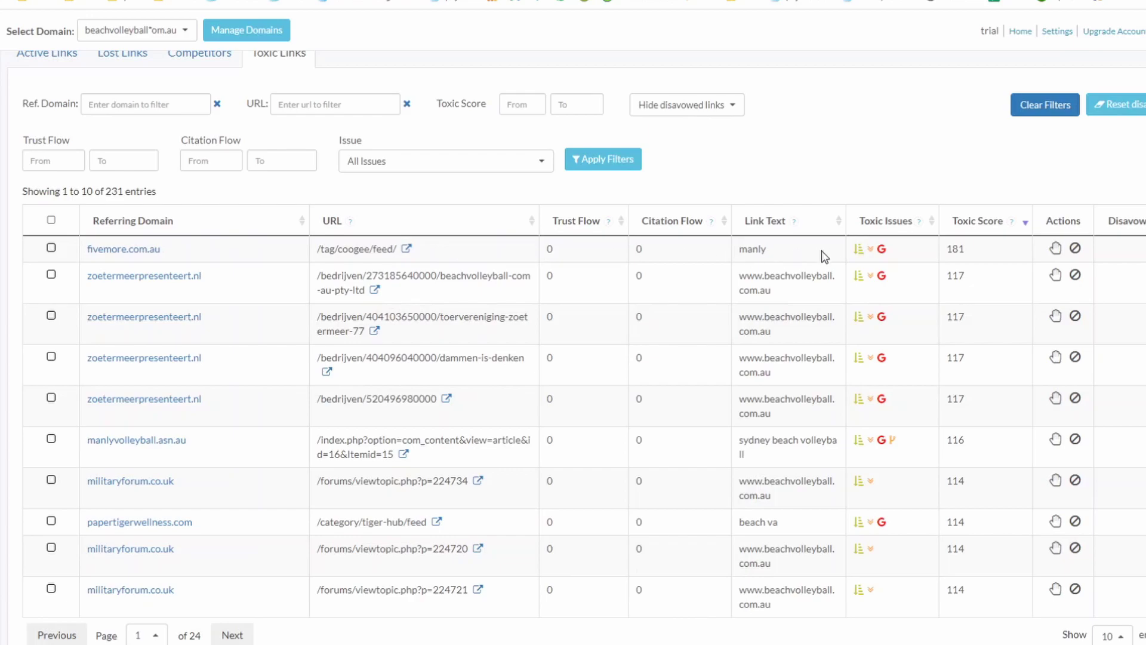
{"action": "mouse_move", "coordinate": [859, 254]}
{"action": "scroll", "coordinate": [807, 399], "scroll_direction": "down", "scroll_amount": 2}
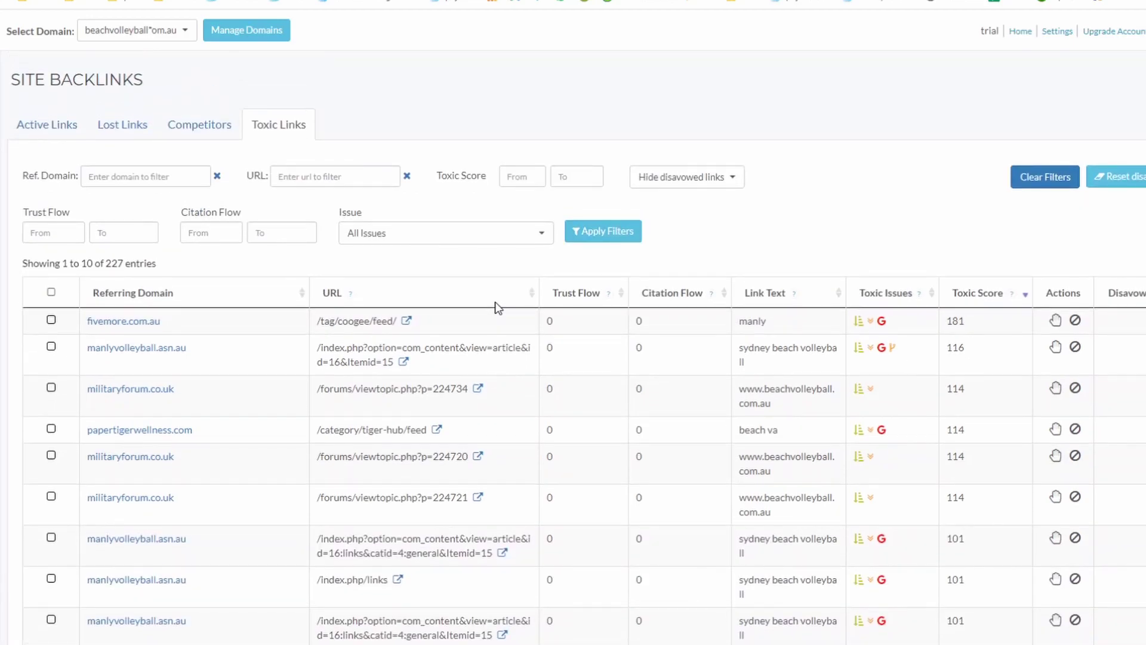
Mark five toxic links as disavowed: militaryforum.co.uk p=224734 and p=224720, the papertigerwellness.com feed, and two manlyvolleyball.asn.au pages.
{"action": "scroll", "coordinate": [512, 292], "scroll_direction": "down", "scroll_amount": 1}
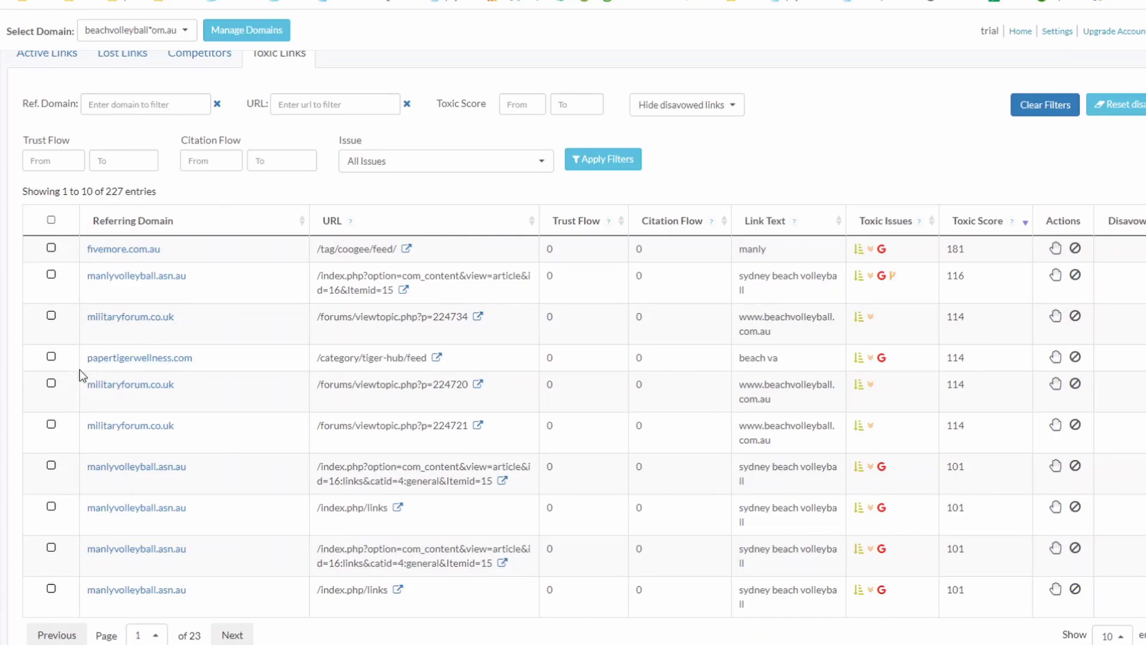
{"action": "left_click", "coordinate": [51, 384]}
{"action": "left_click", "coordinate": [51, 356]}
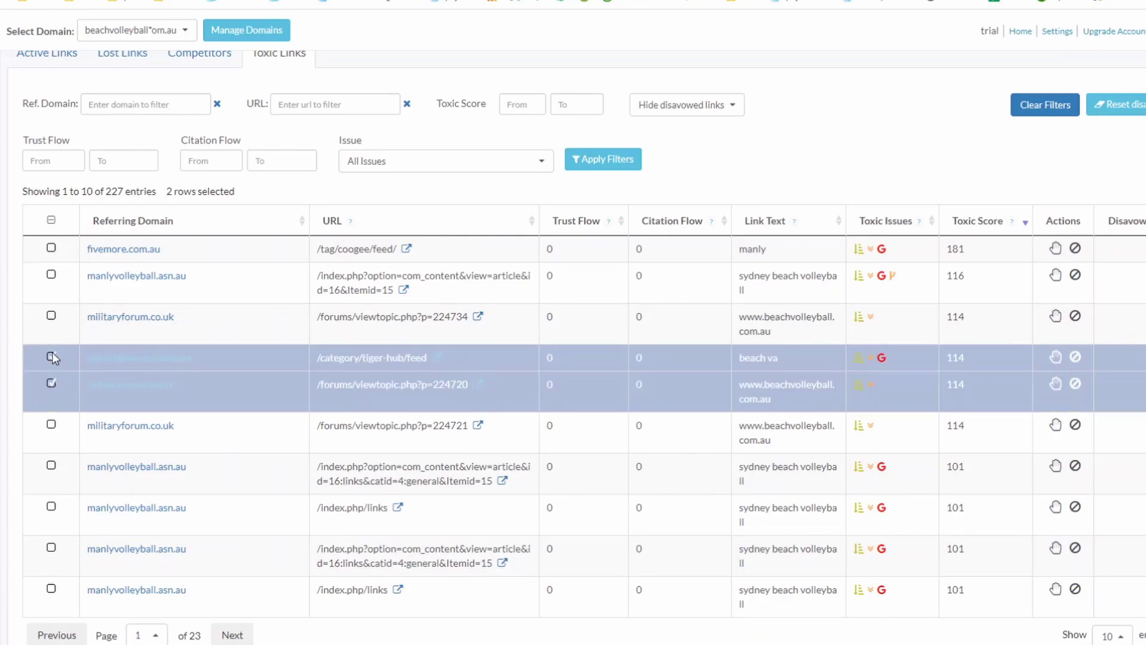
{"action": "left_click", "coordinate": [51, 315]}
{"action": "left_click", "coordinate": [51, 506]}
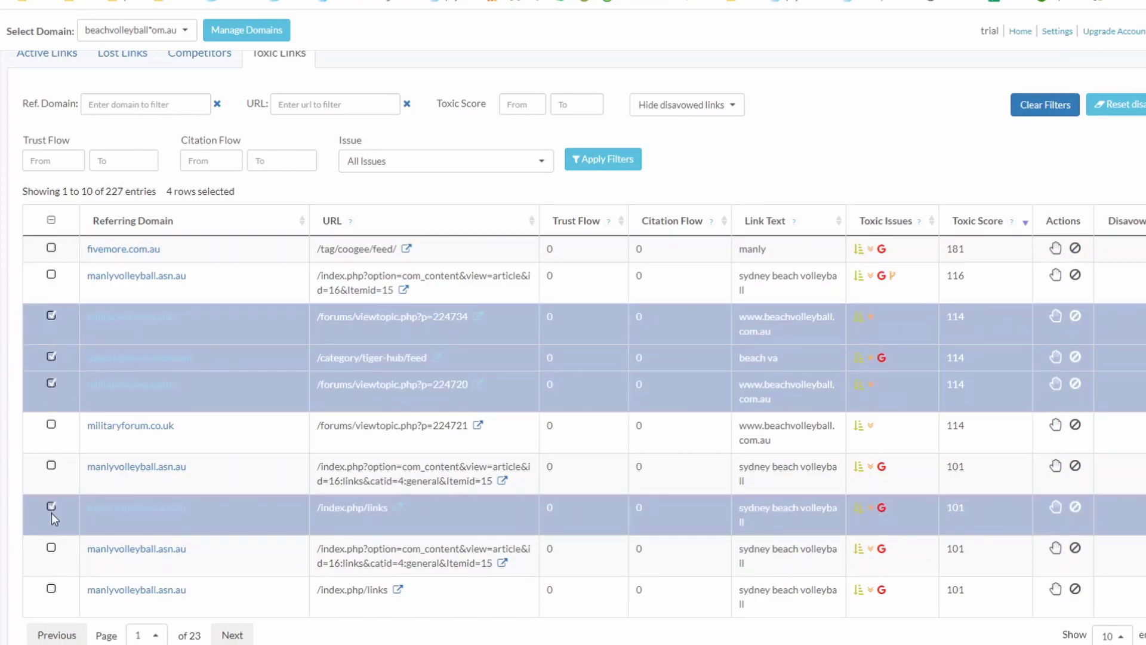
{"action": "left_click", "coordinate": [52, 548]}
{"action": "scroll", "coordinate": [287, 298], "scroll_direction": "down", "scroll_amount": 2}
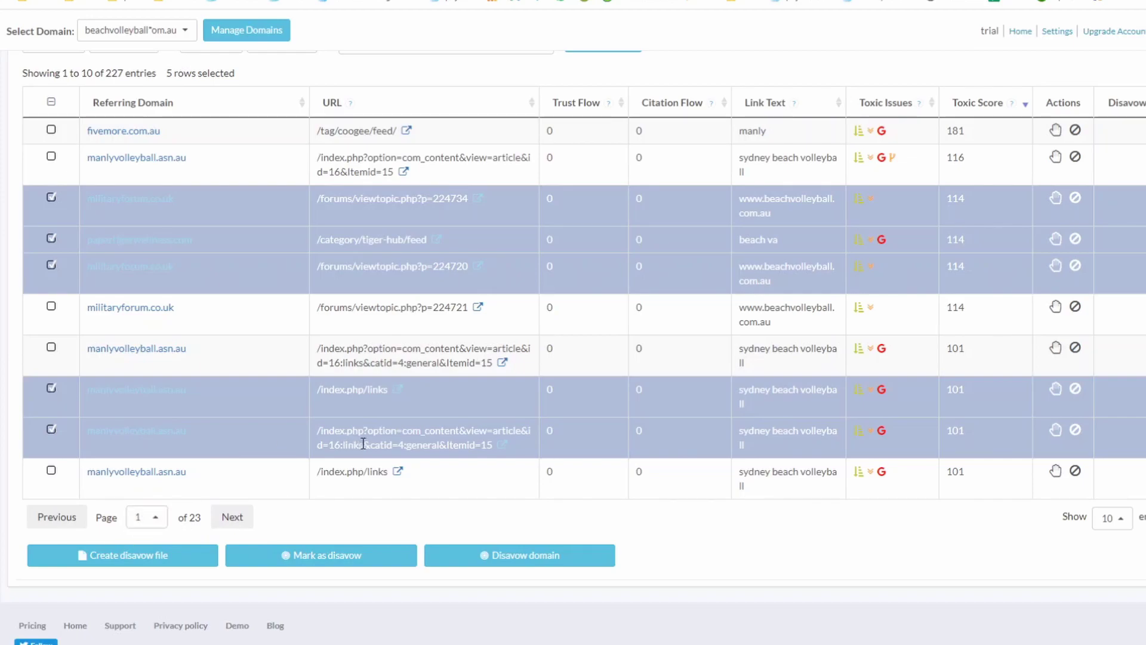
{"action": "left_click", "coordinate": [330, 555]}
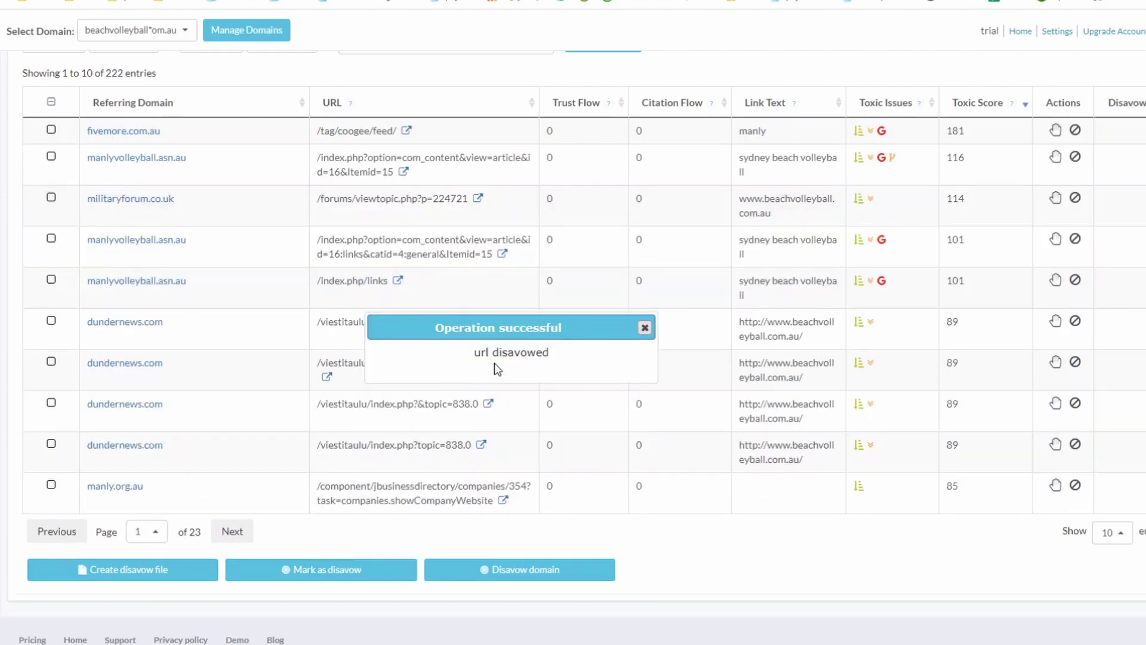
{"action": "left_click", "coordinate": [644, 328]}
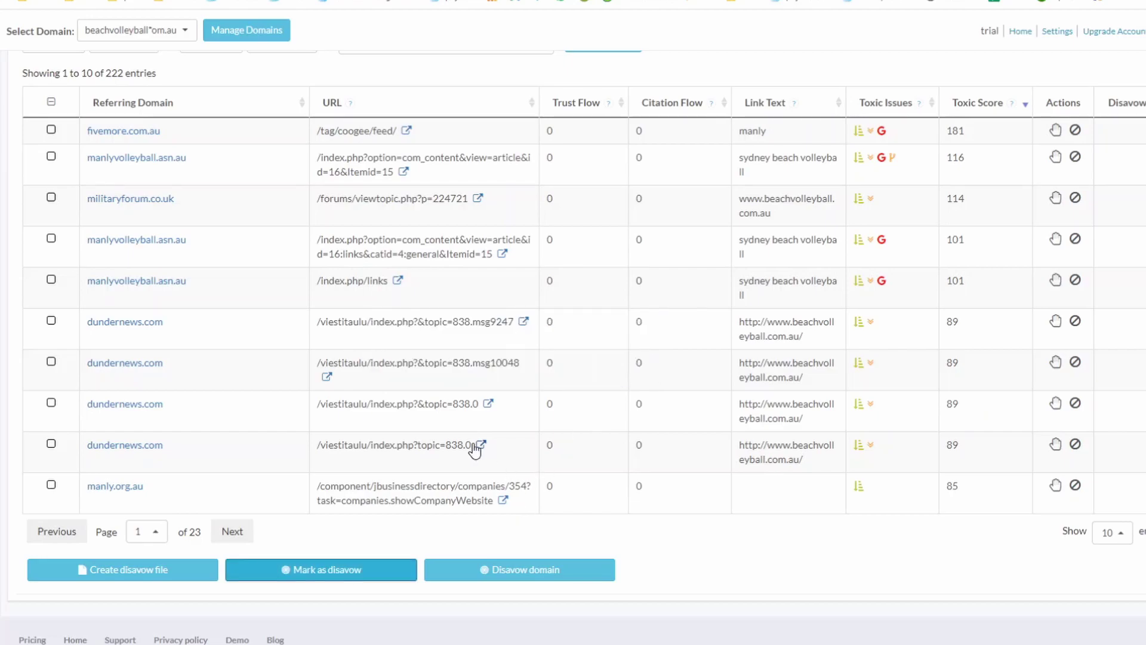
Disavow the entire dundernews.com referring domain and dismiss the confirmation.
{"action": "scroll", "coordinate": [669, 411], "scroll_direction": "up", "scroll_amount": 3}
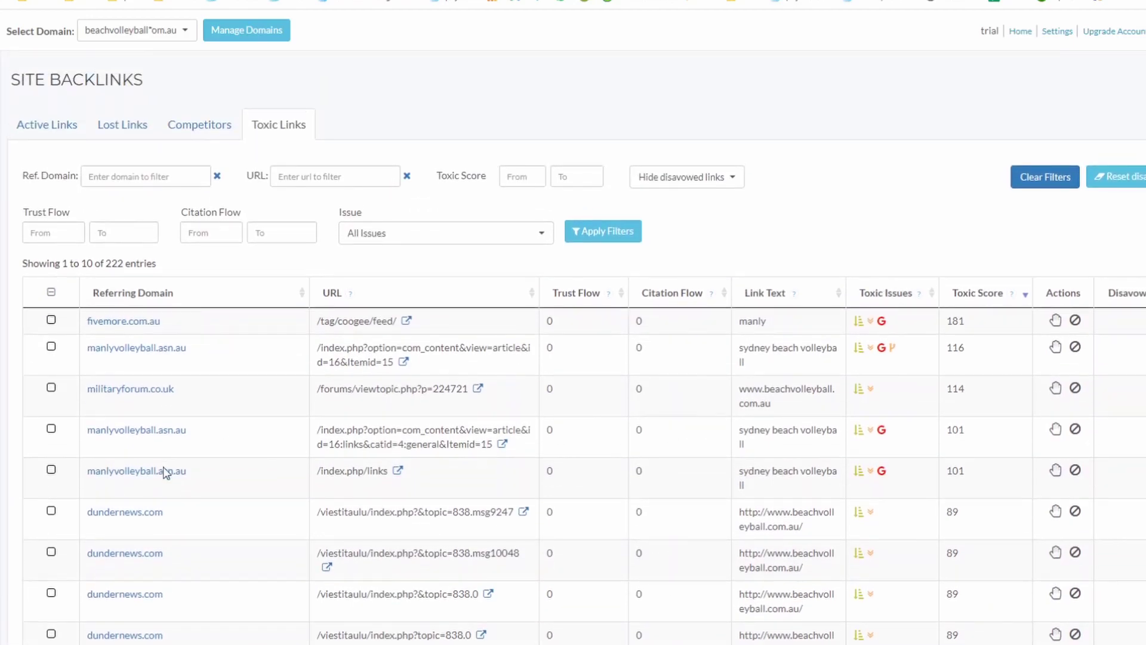
{"action": "left_click", "coordinate": [51, 552]}
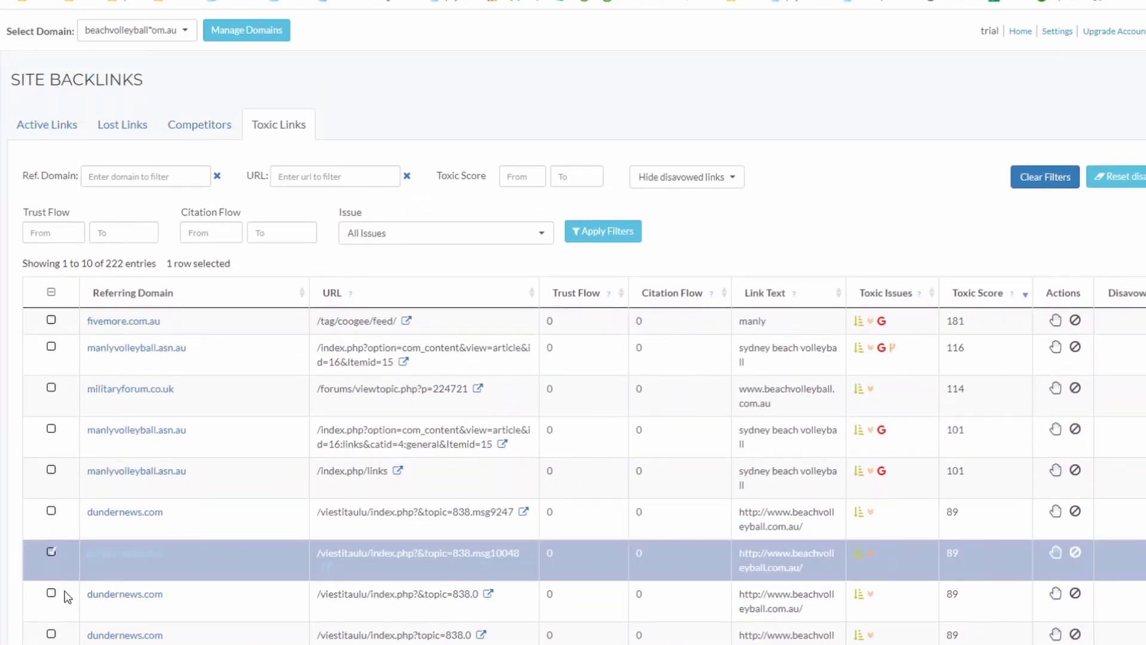
{"action": "left_click", "coordinate": [51, 552]}
{"action": "scroll", "coordinate": [209, 567], "scroll_direction": "down", "scroll_amount": 3}
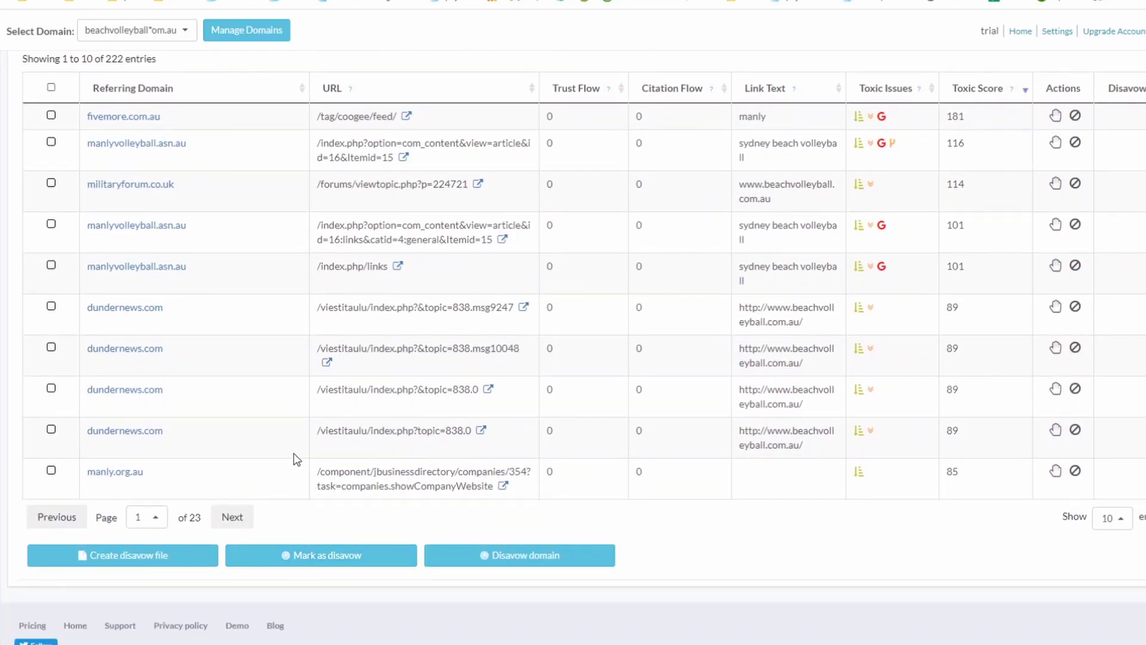
{"action": "left_click", "coordinate": [1076, 350]}
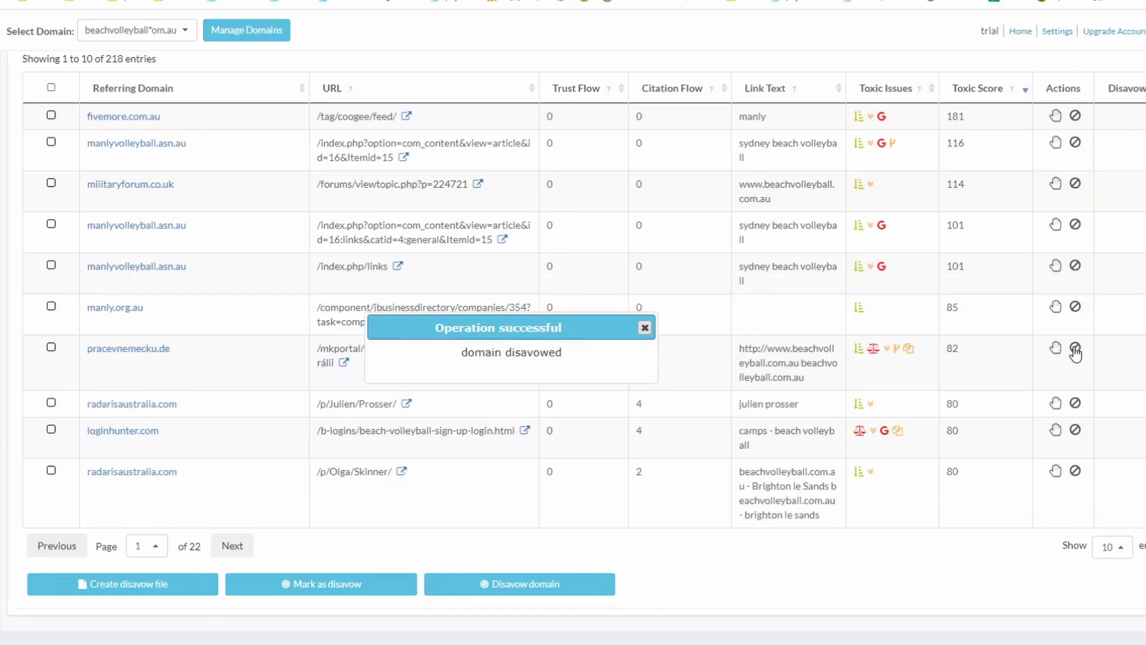
{"action": "left_click", "coordinate": [644, 328]}
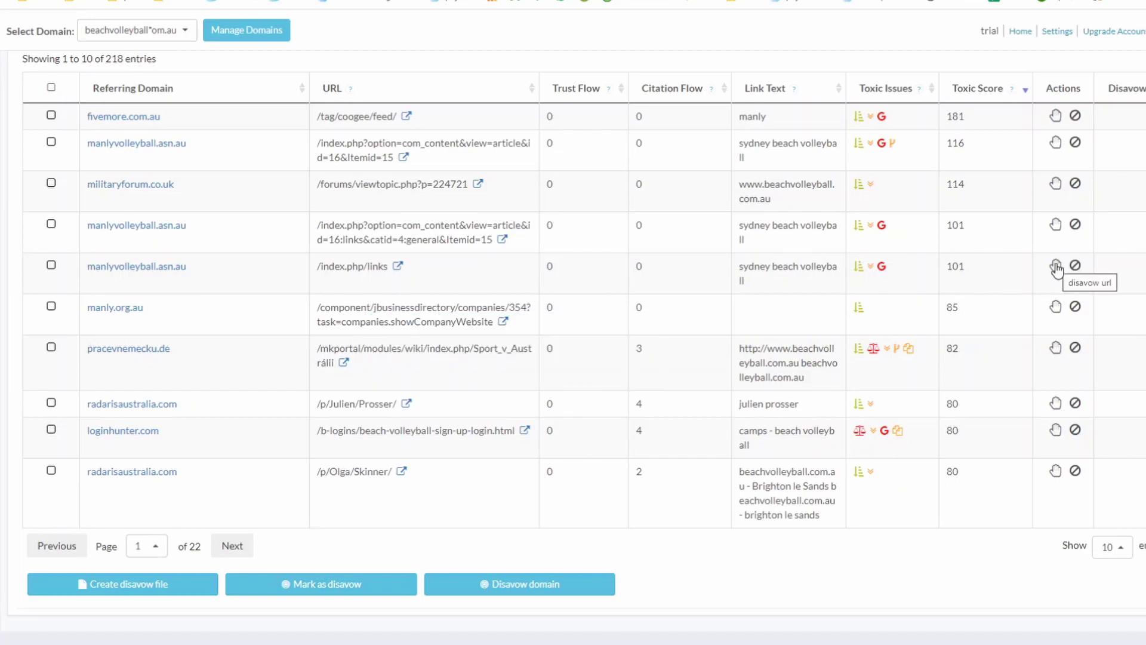
Disavow only the /index.php/links URL of manlyvolleyball.asn.au and dismiss the confirmation.
{"action": "left_click", "coordinate": [1056, 267]}
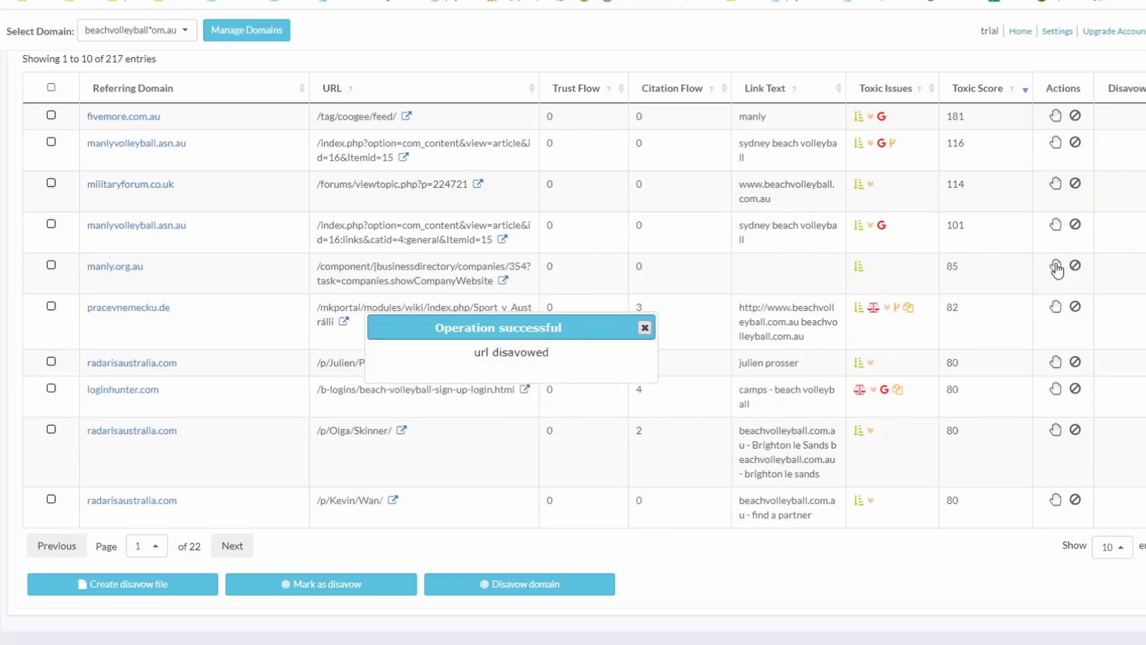
{"action": "left_click", "coordinate": [645, 328]}
Create the disavow file for the links and domains marked as disavowed.
{"action": "scroll", "coordinate": [551, 384], "scroll_direction": "up", "scroll_amount": 3}
{"action": "scroll", "coordinate": [576, 377], "scroll_direction": "down", "scroll_amount": 3}
{"action": "scroll", "coordinate": [579, 381], "scroll_direction": "up", "scroll_amount": 3}
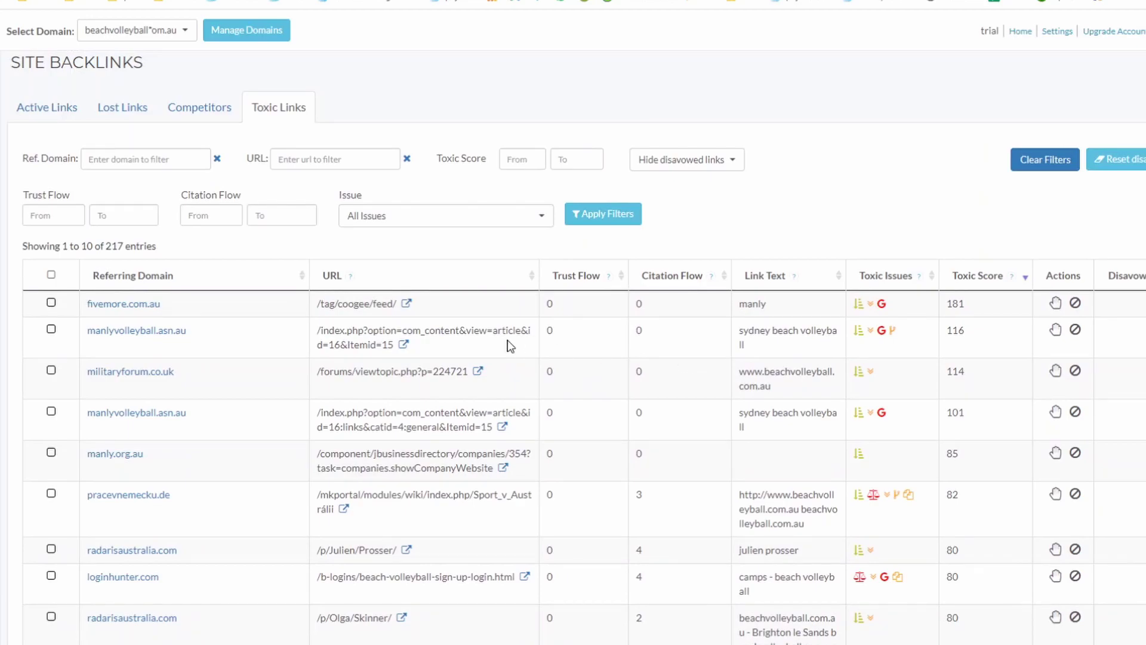
{"action": "scroll", "coordinate": [510, 346], "scroll_direction": "down", "scroll_amount": 3}
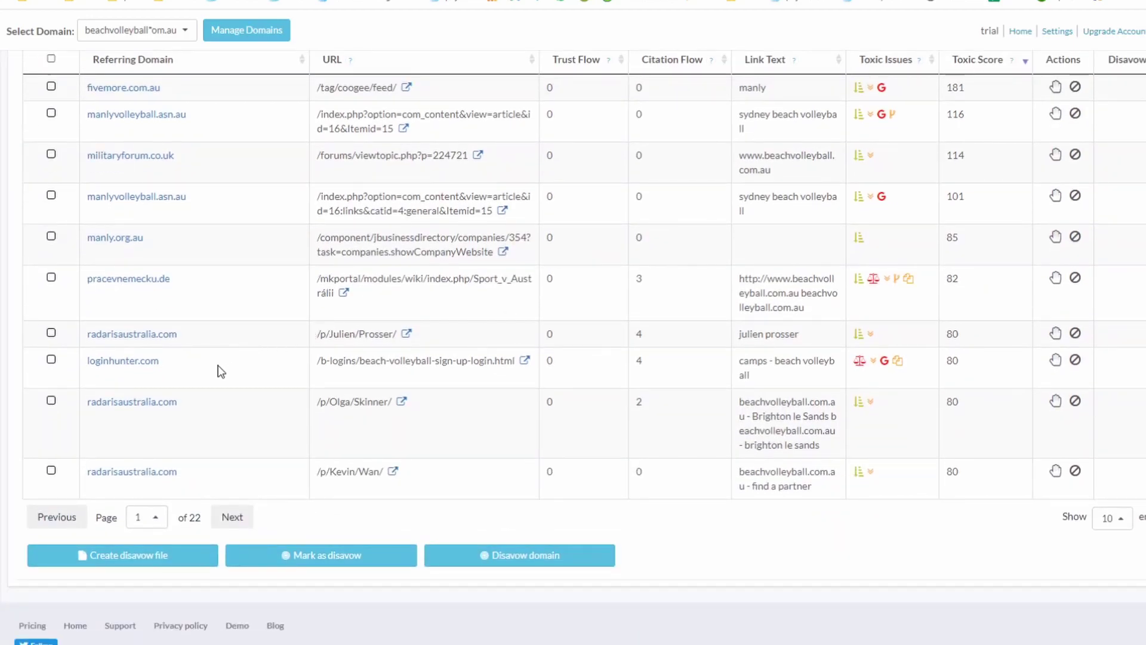
{"action": "left_click", "coordinate": [113, 544]}
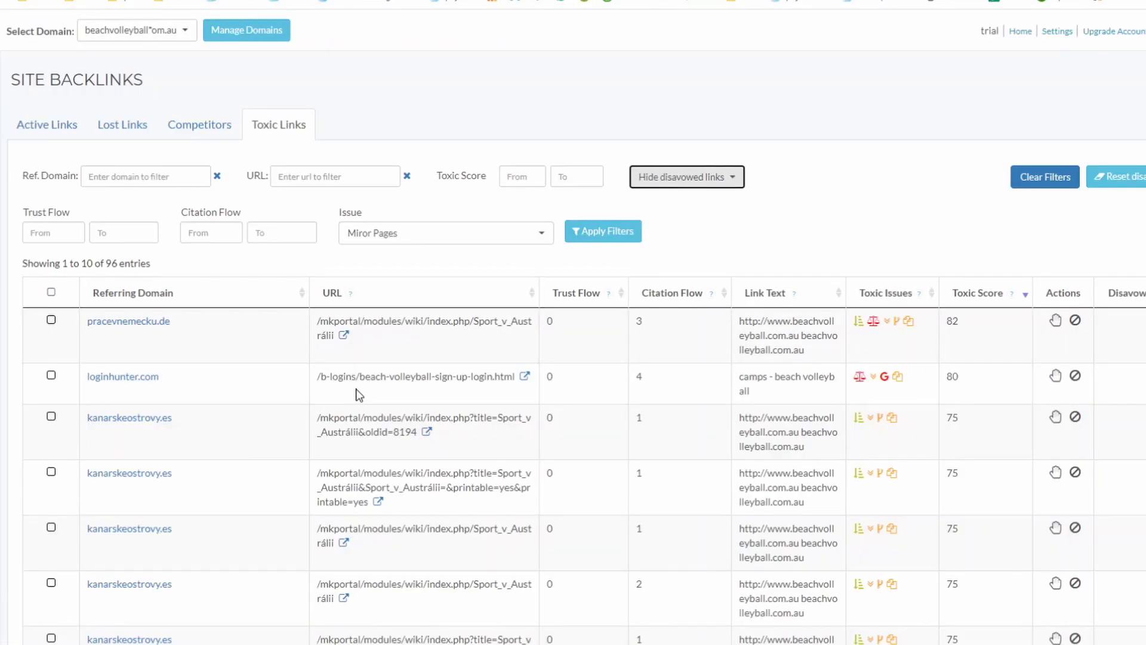
Reset the issue filter to All Issues and look over the toxic links list.
{"action": "left_click", "coordinate": [421, 239]}
{"action": "left_click", "coordinate": [414, 258]}
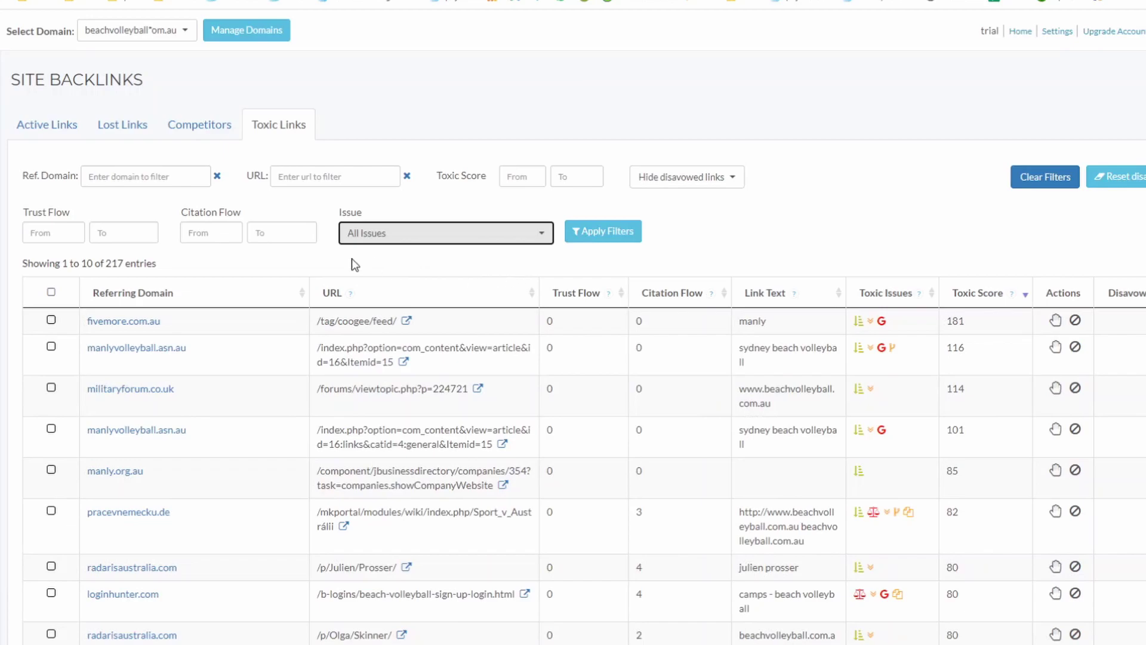
{"action": "scroll", "coordinate": [475, 233], "scroll_direction": "down", "scroll_amount": 4}
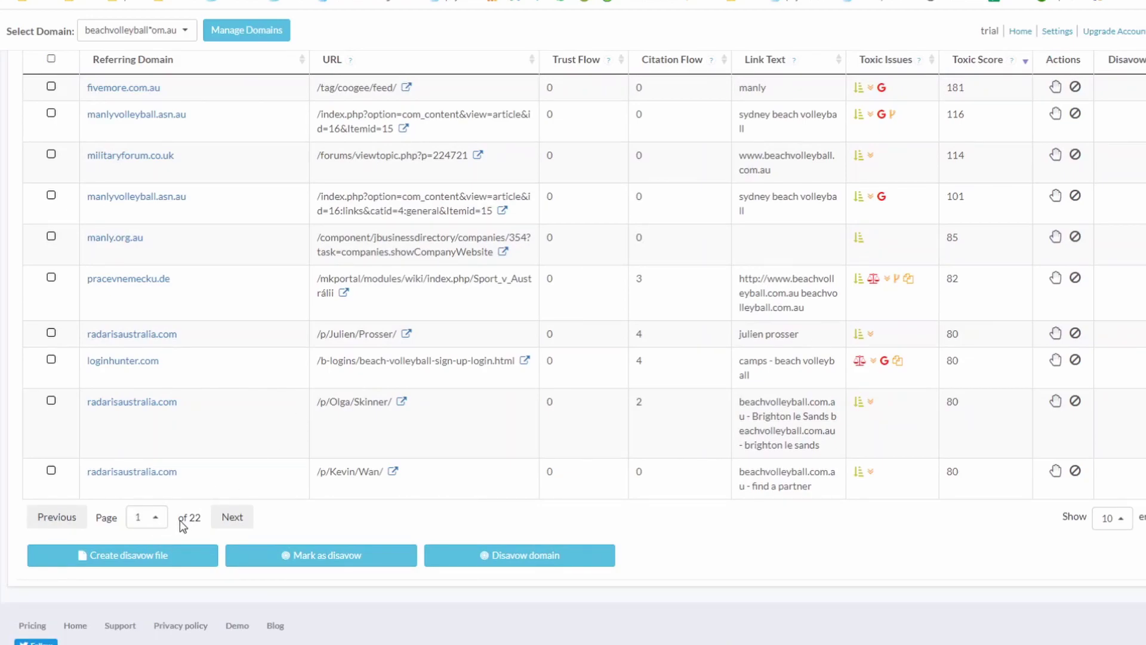
{"action": "scroll", "coordinate": [503, 356], "scroll_direction": "up", "scroll_amount": 4}
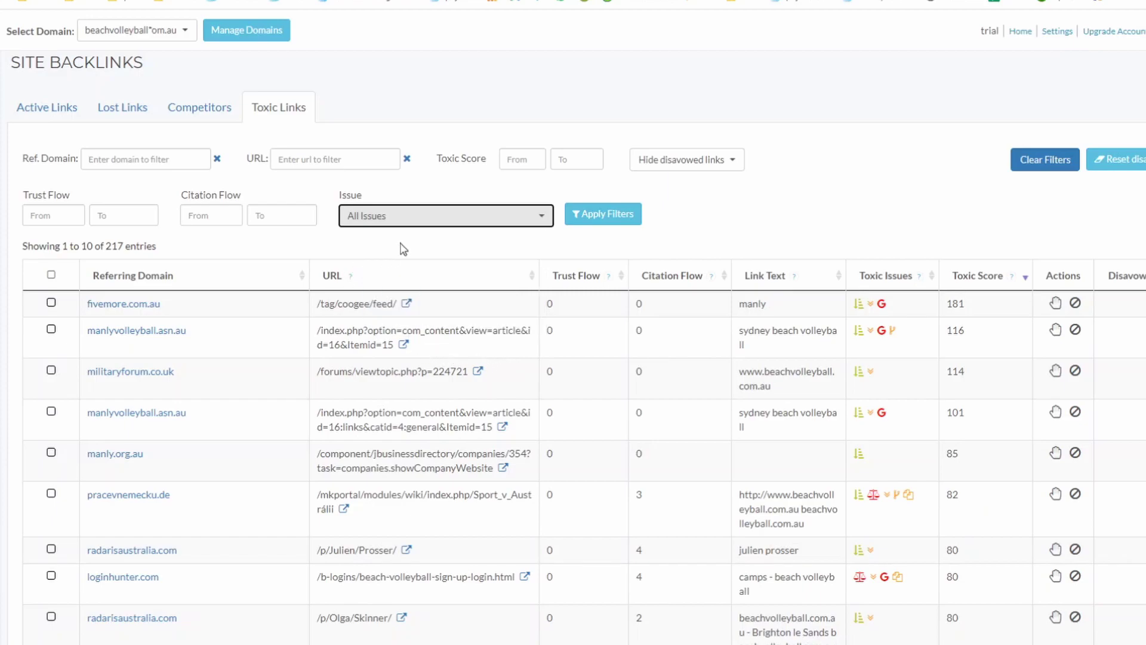
Filter the toxic links by the Miror Pages issue and view the mirror details of a kanarskeostrovy.es link.
{"action": "scroll", "coordinate": [403, 249], "scroll_direction": "down", "scroll_amount": 1}
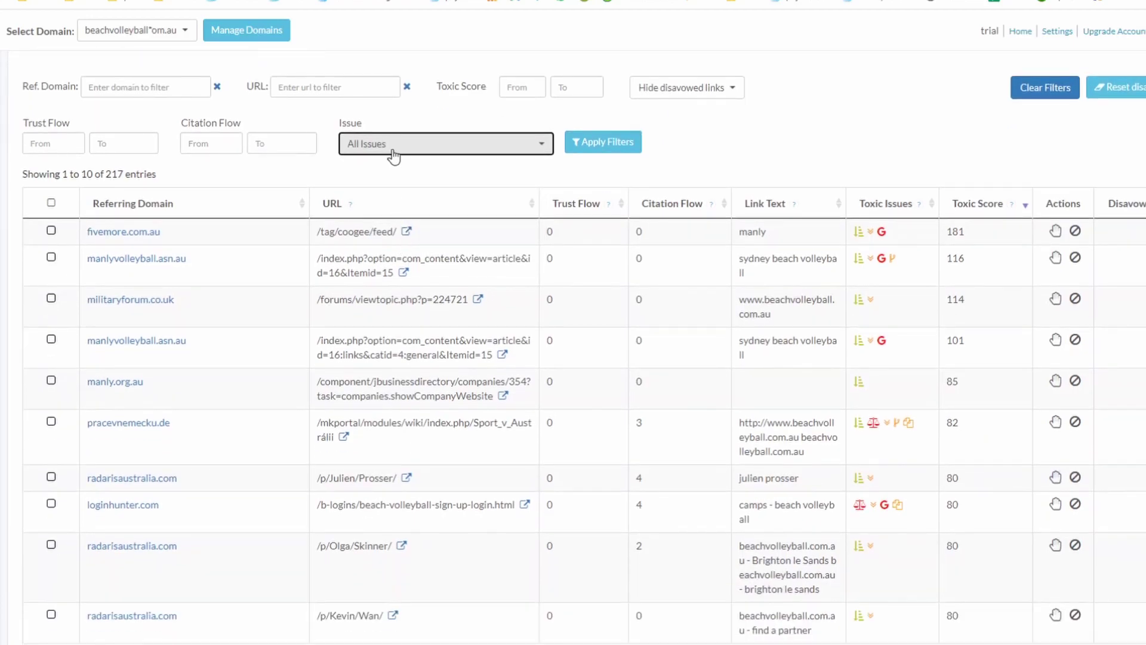
{"action": "left_click", "coordinate": [394, 145]}
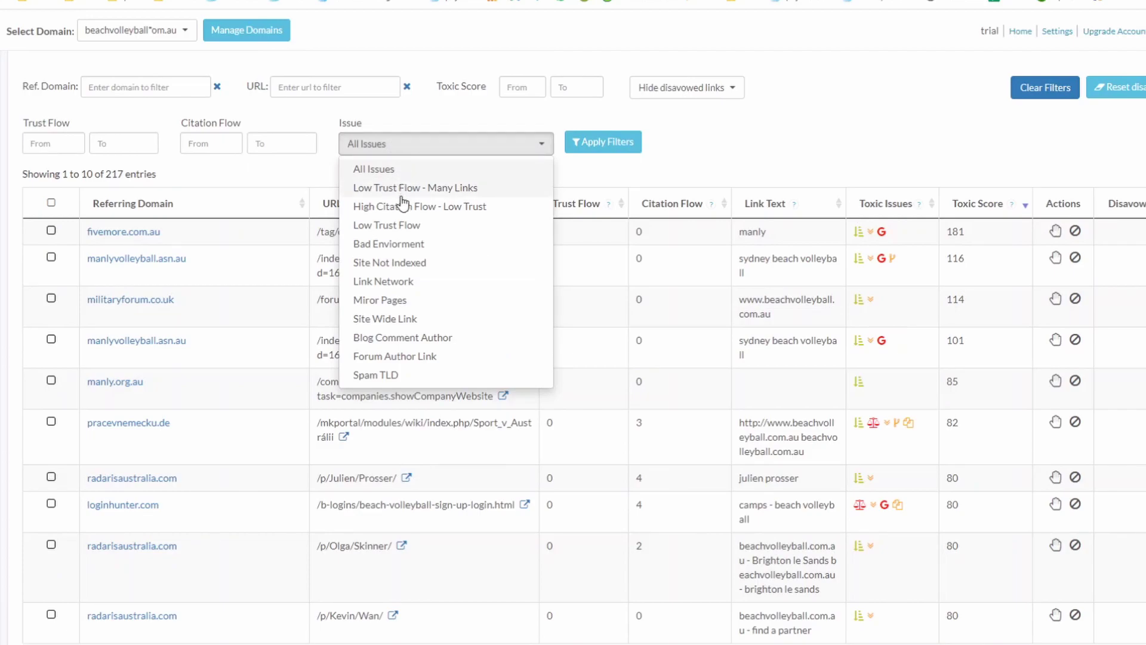
{"action": "left_click", "coordinate": [394, 301]}
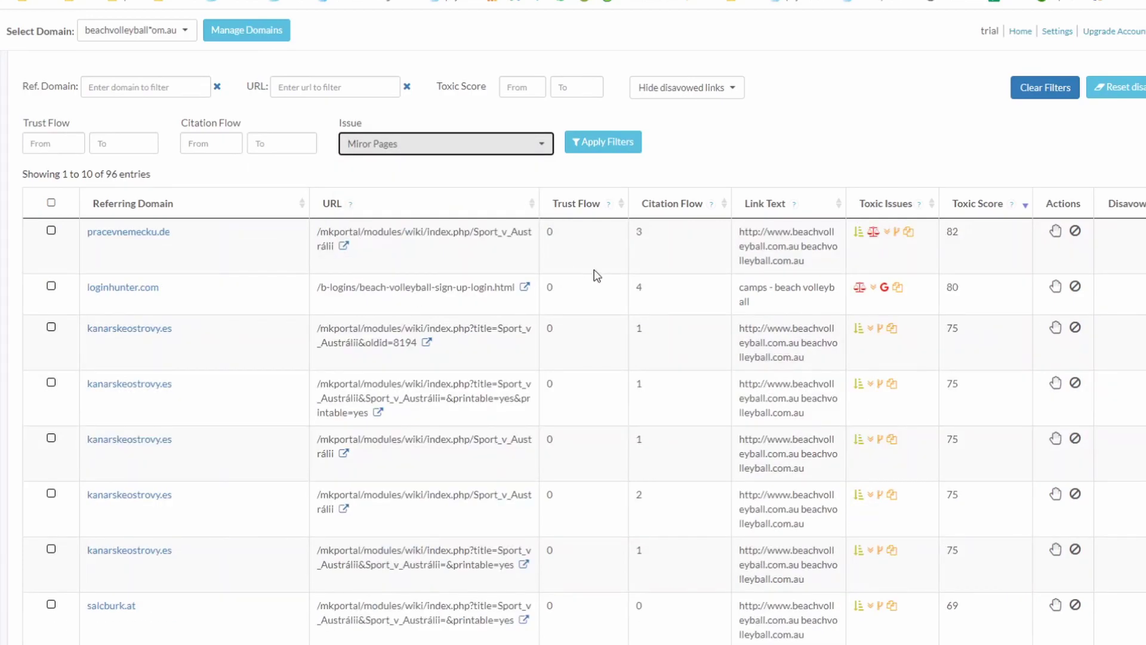
{"action": "mouse_move", "coordinate": [893, 500]}
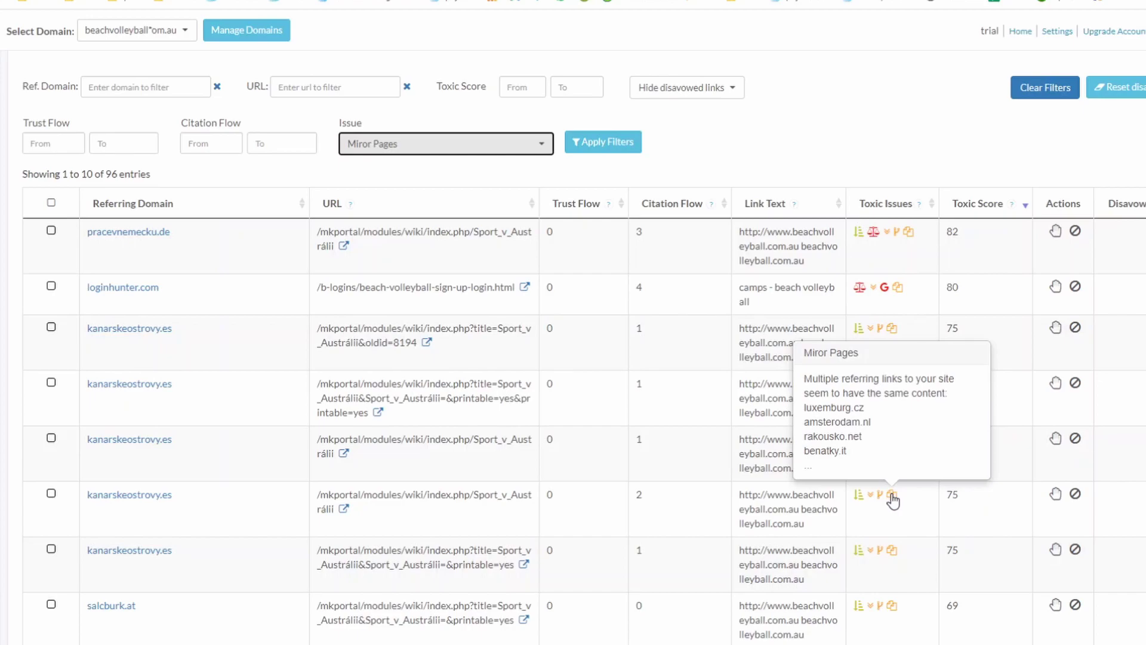
Filter the toxic links by the Site Not Indexed issue, and restore the filter to All Issues.
{"action": "left_click", "coordinate": [377, 146]}
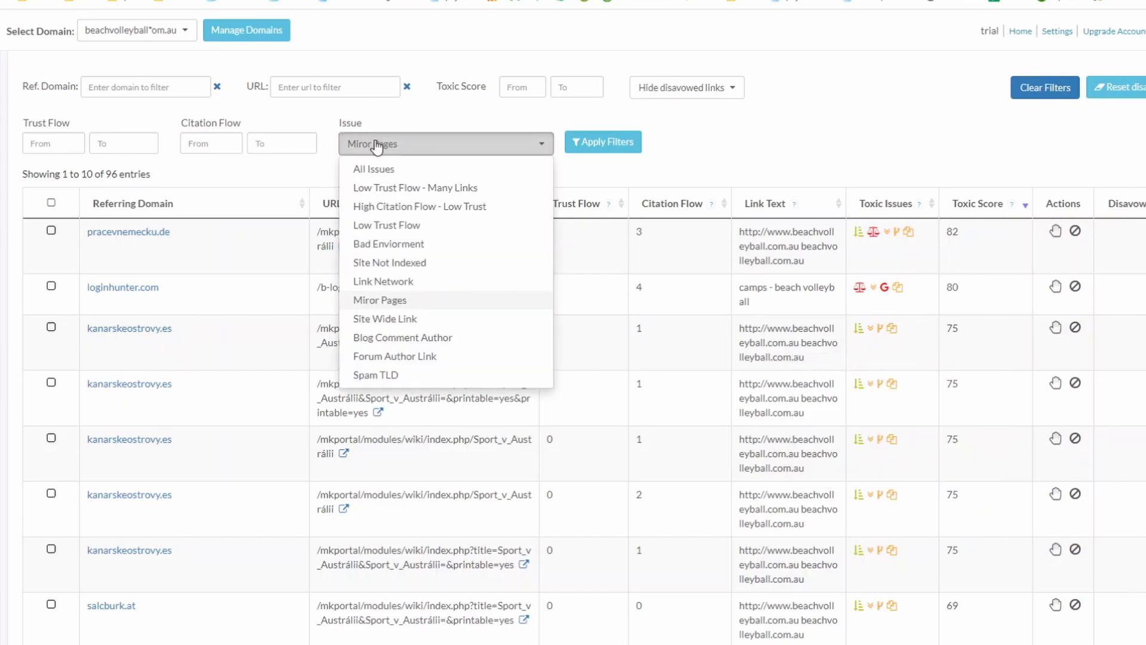
{"action": "left_click", "coordinate": [392, 263]}
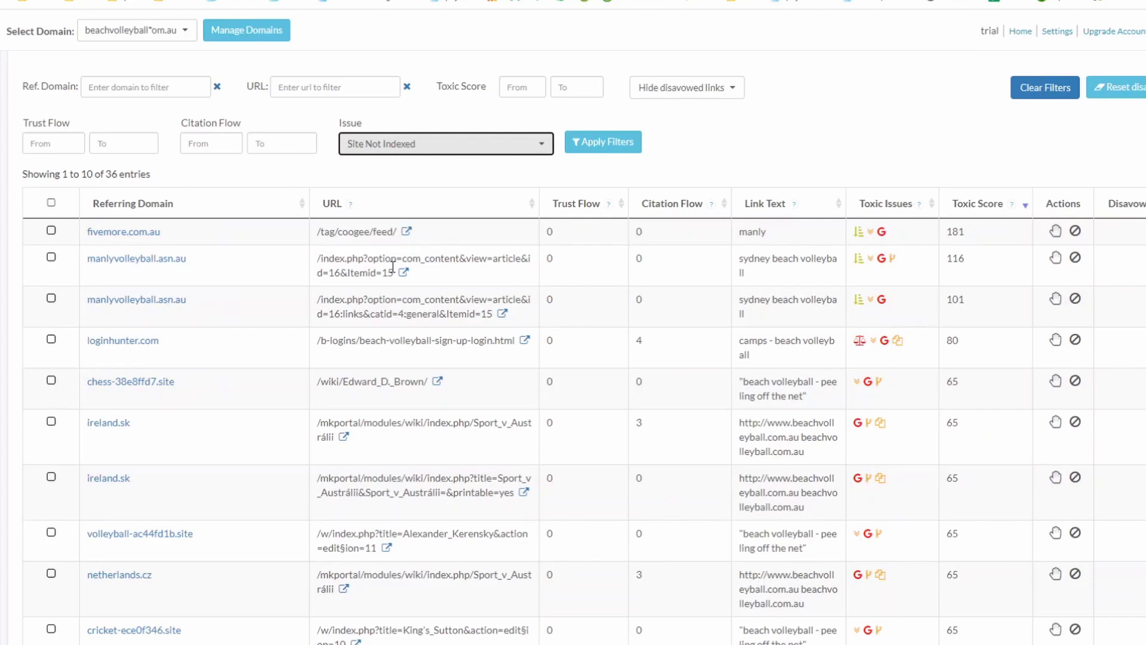
{"action": "scroll", "coordinate": [358, 291], "scroll_direction": "up", "scroll_amount": 2}
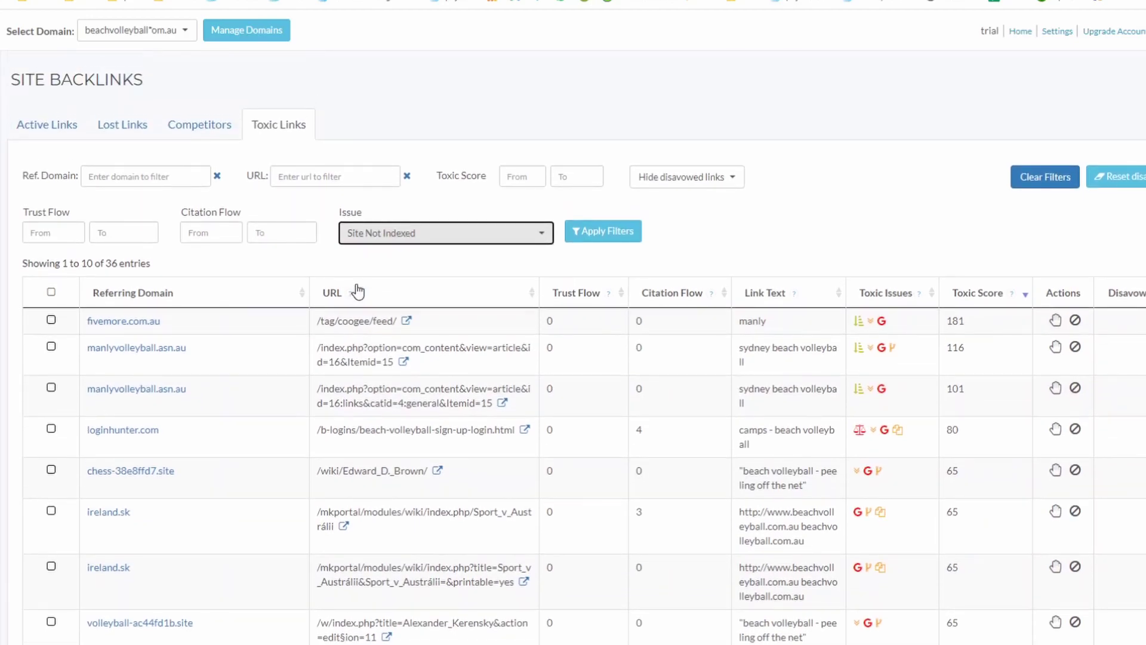
{"action": "left_click", "coordinate": [404, 240]}
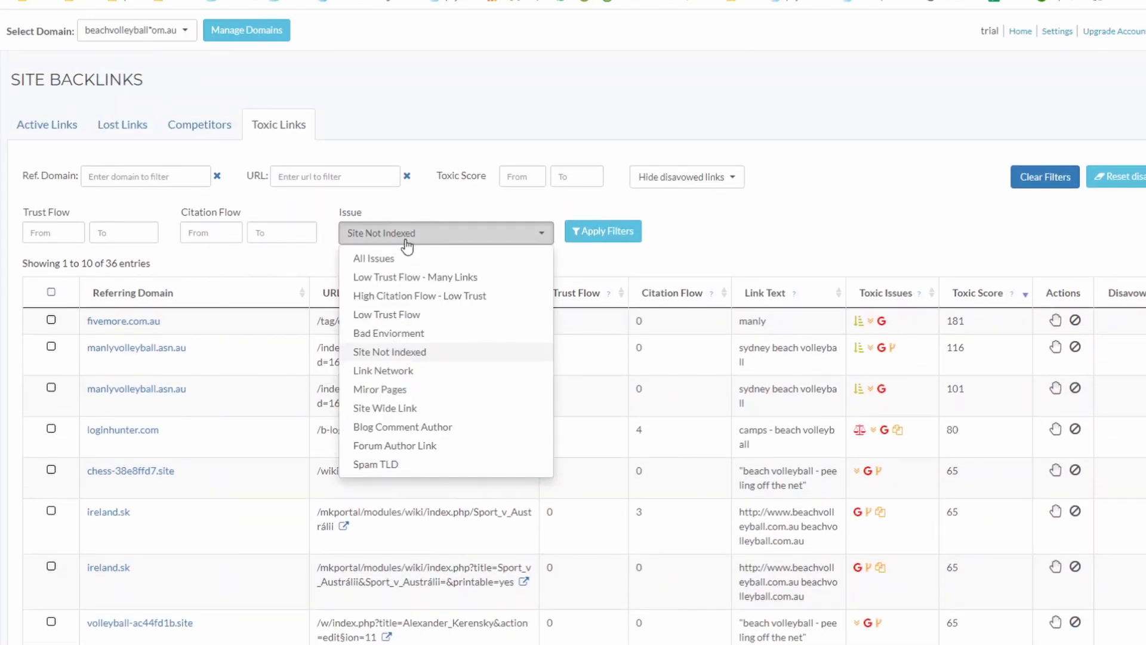
{"action": "left_click", "coordinate": [398, 260]}
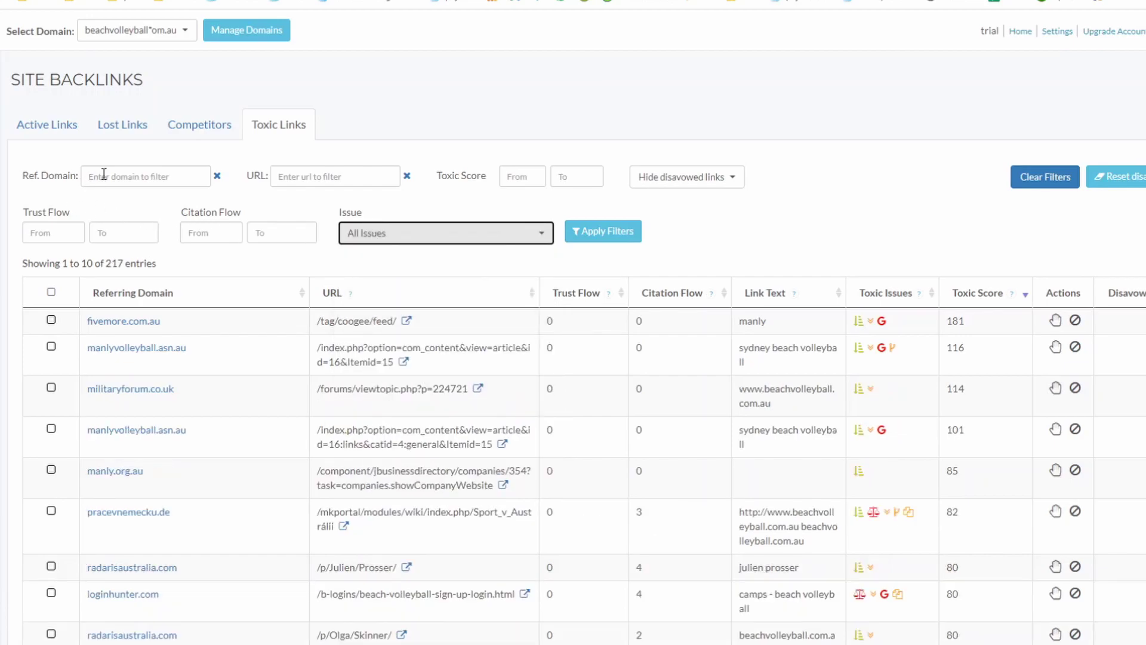